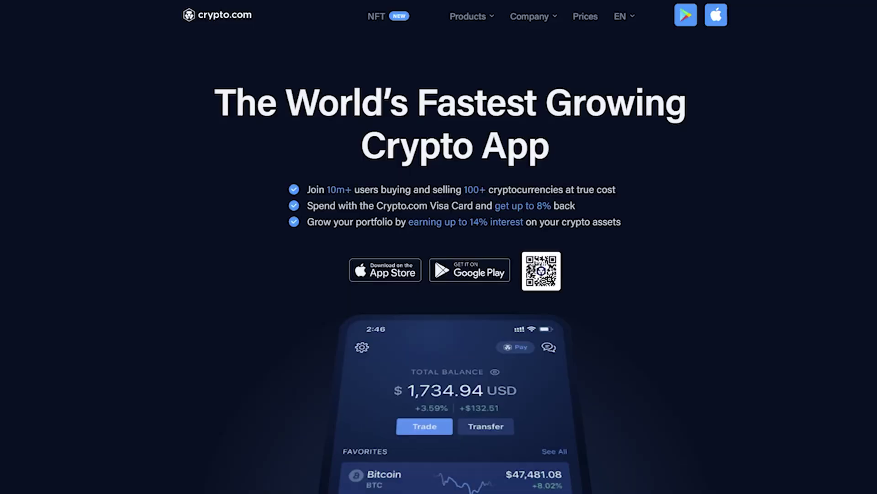
scroll(815, 147, down, 3)
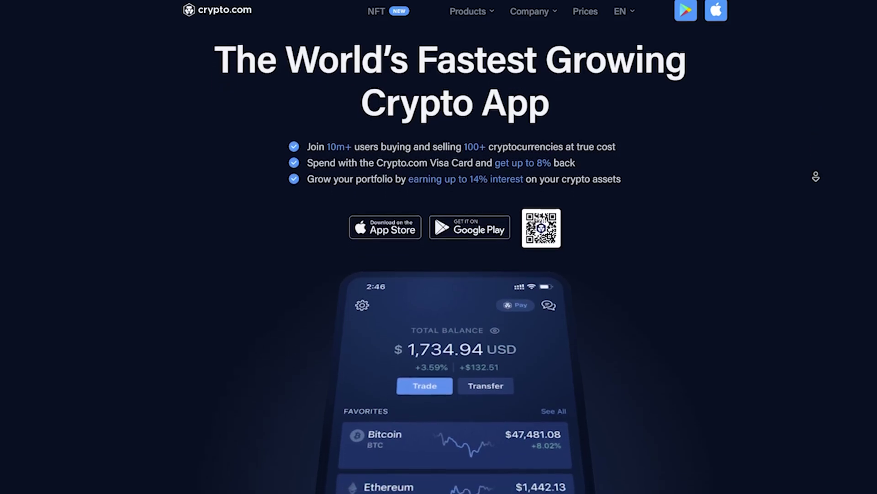
scroll(816, 173, down, 5)
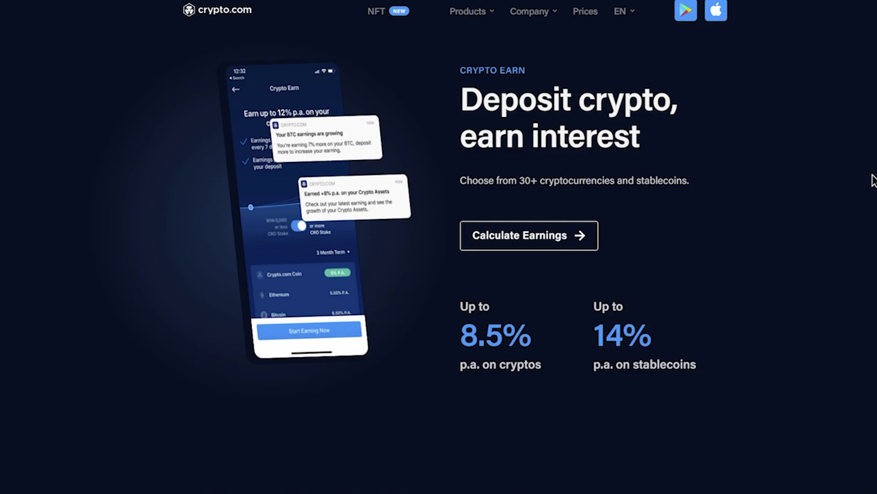
scroll(859, 184, up, 1)
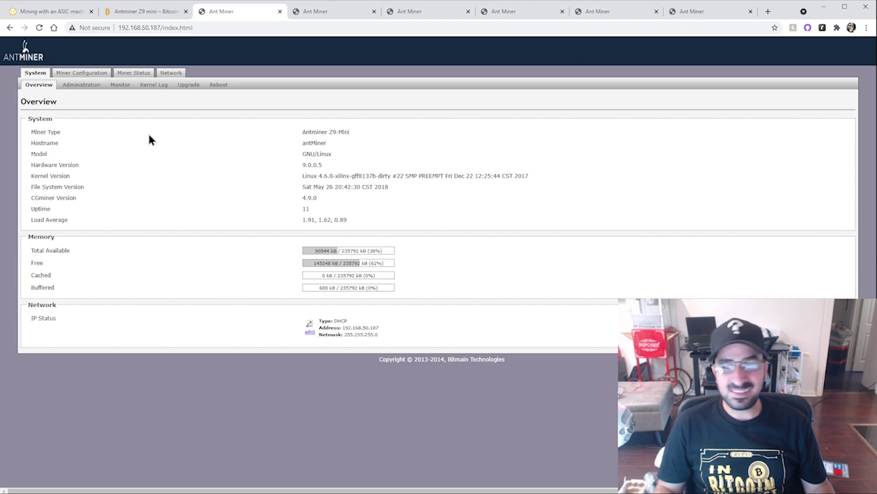
Step: Open the miner status of the Antminer at 192.168.50.187 and highlight its real-time KSol/S figure and heading
click(133, 74)
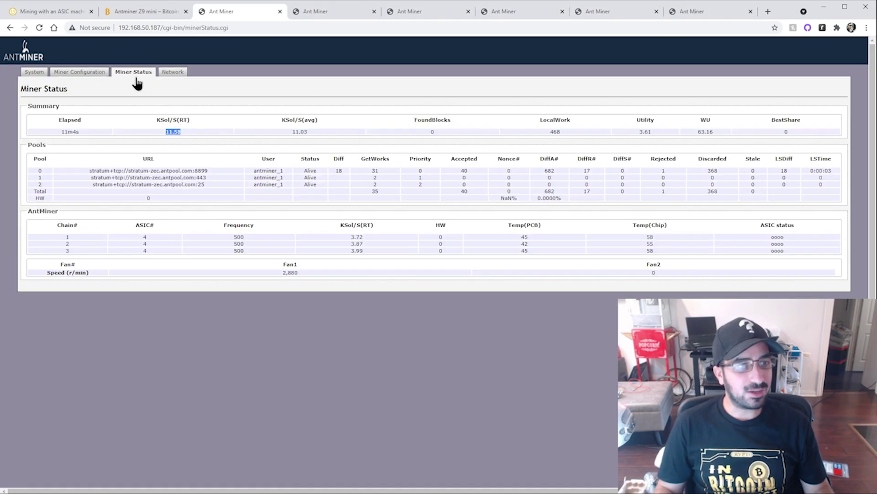
click(176, 132)
drag(176, 120, 177, 115)
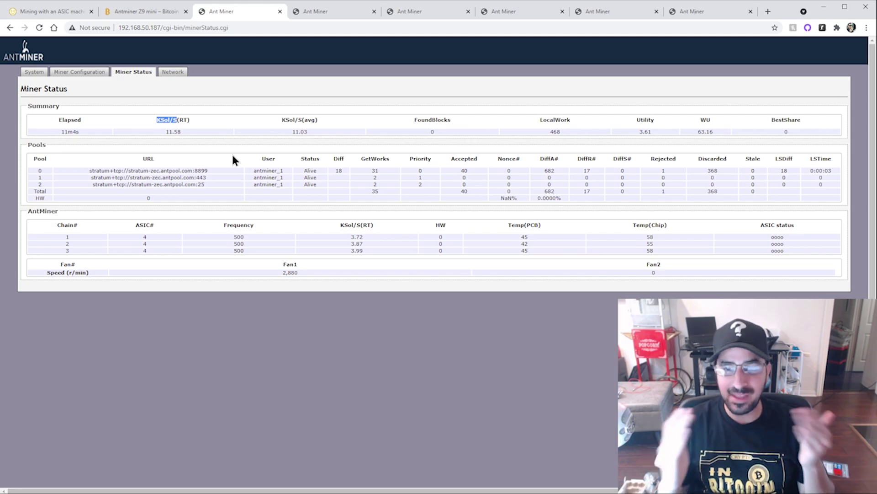
Step: Check the miner status of the other five Antminers, ending on the general miner configuration of the one at 192.168.50.224
click(305, 11)
click(135, 72)
click(419, 11)
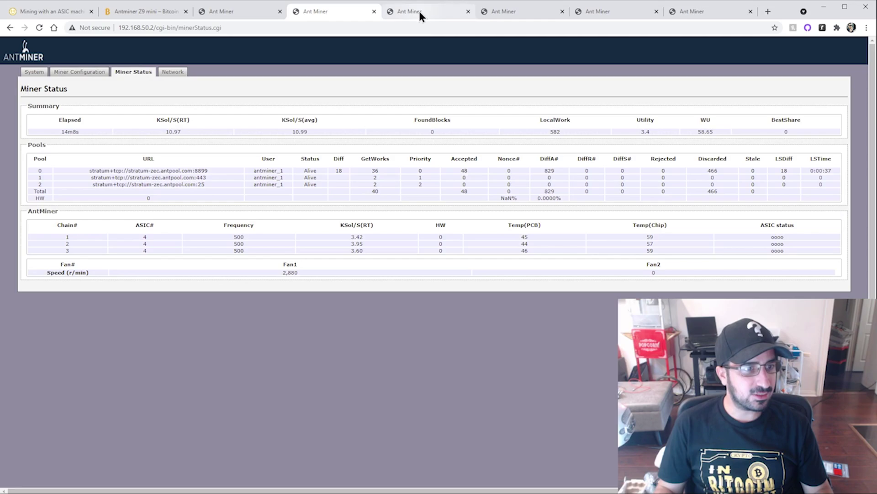
click(145, 73)
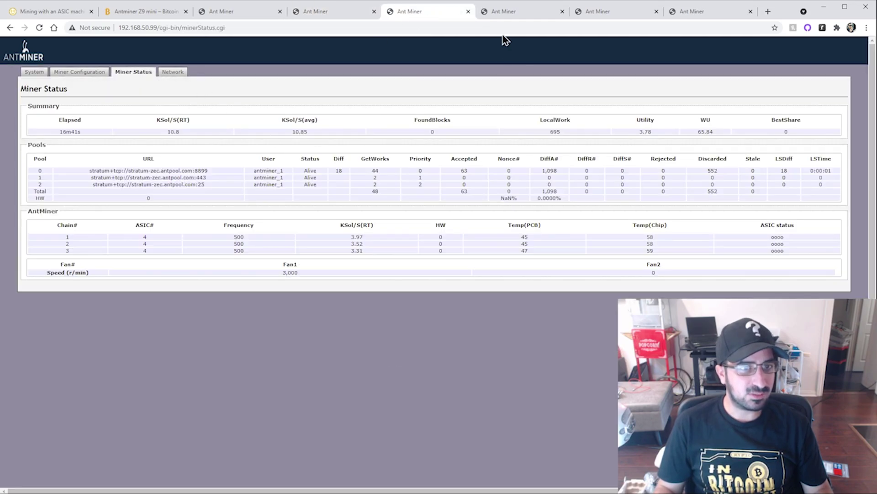
click(503, 10)
click(139, 73)
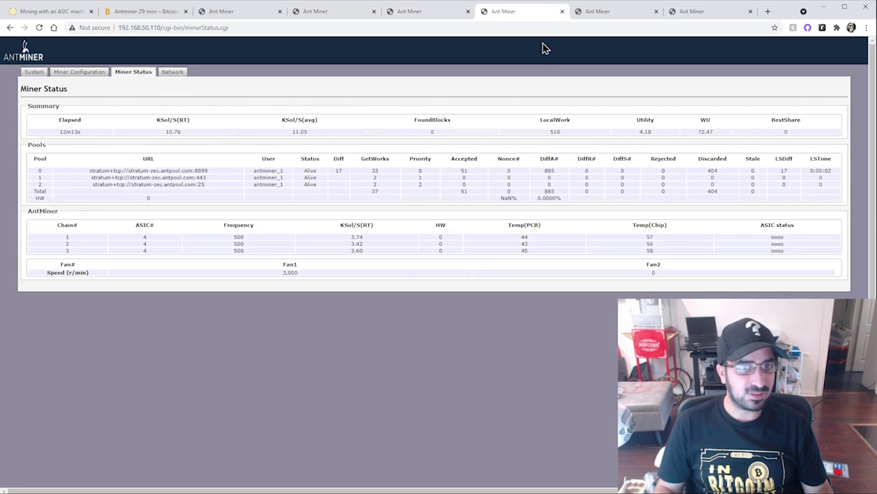
click(608, 11)
click(137, 72)
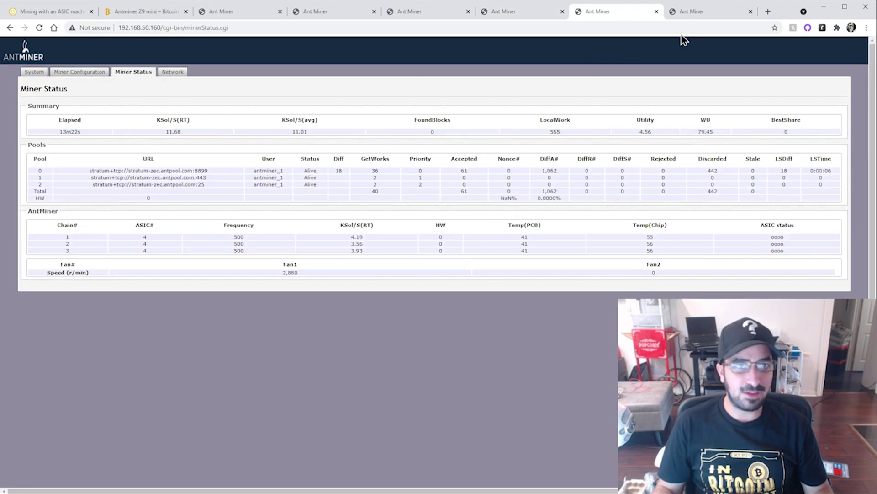
click(690, 11)
click(146, 73)
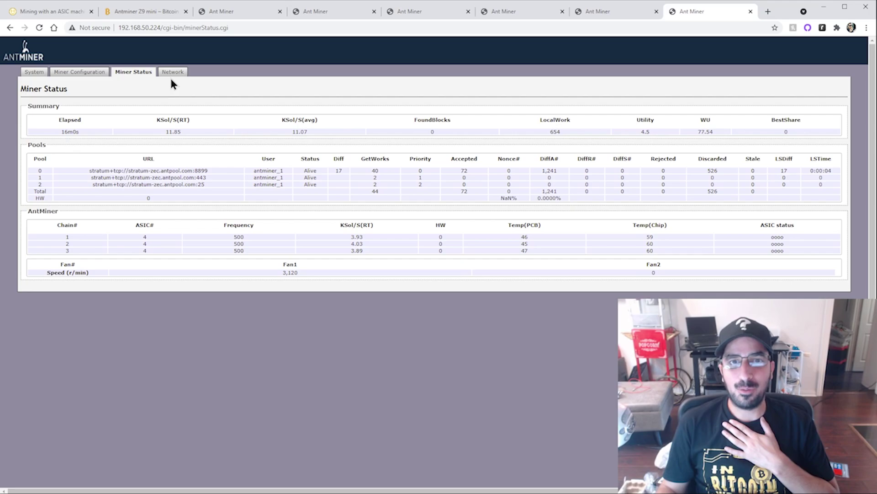
click(80, 72)
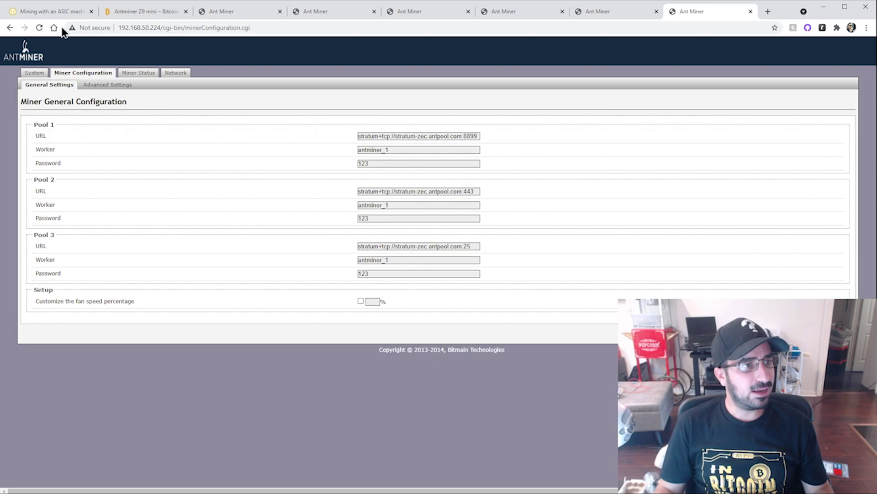
Step: Generate the NiceHash stratum address for the EQUIHASH algorithm and USA - West location, and copy it
click(61, 12)
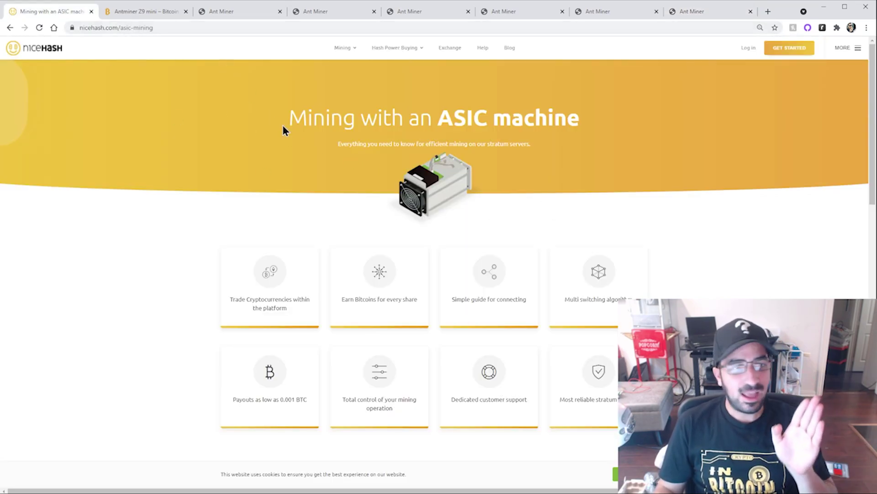
scroll(284, 126, down, 8)
click(353, 247)
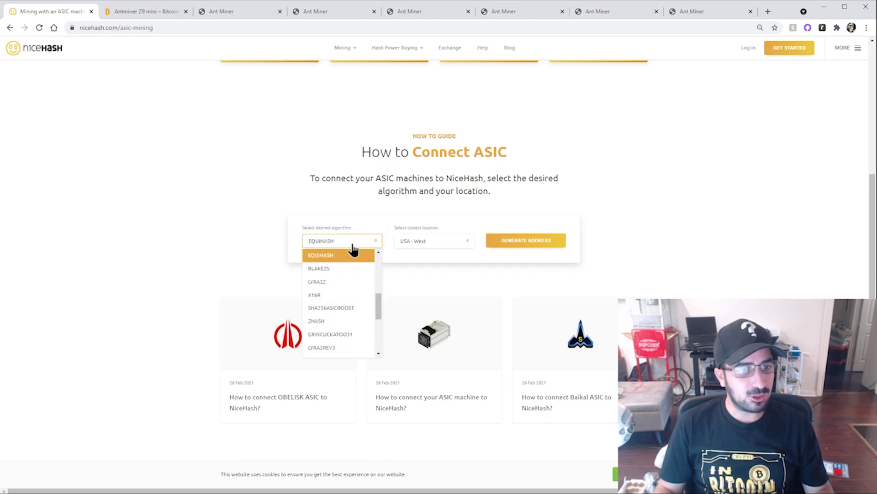
click(337, 256)
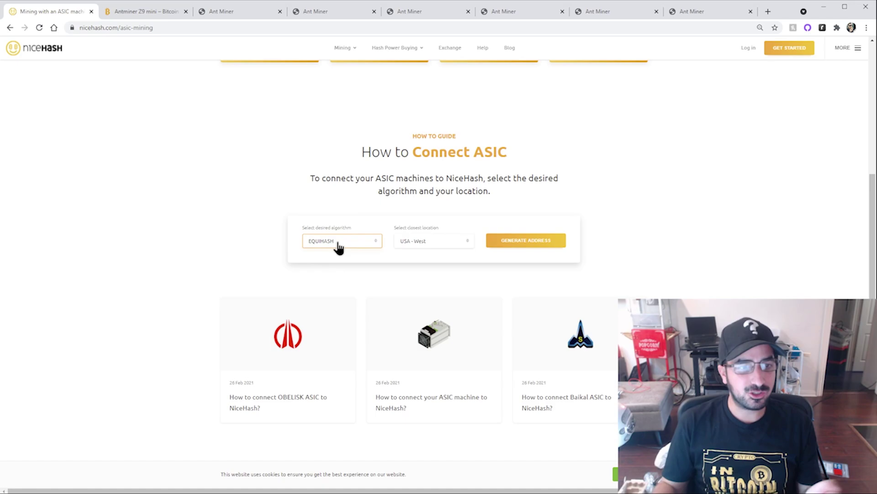
click(454, 242)
click(453, 283)
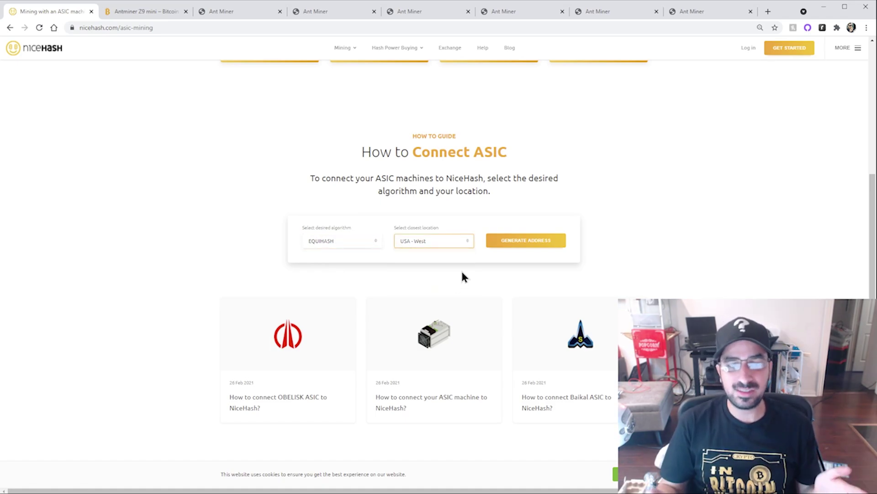
click(528, 241)
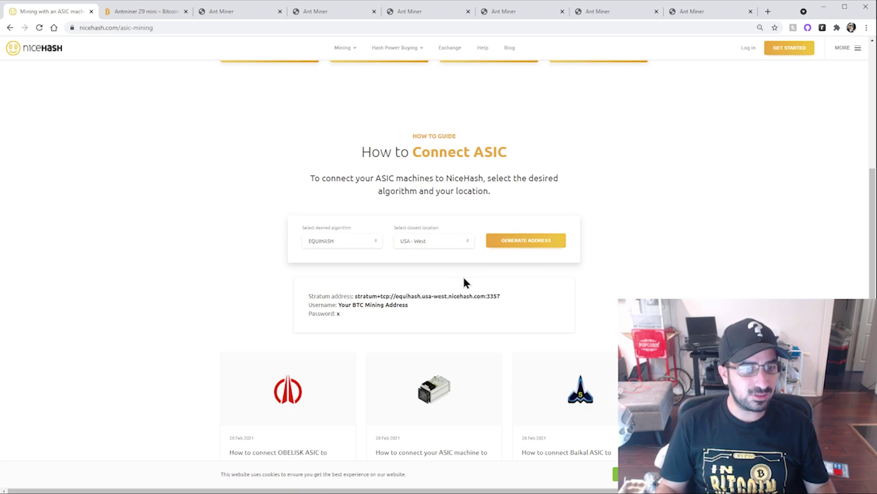
drag(505, 300, 358, 295)
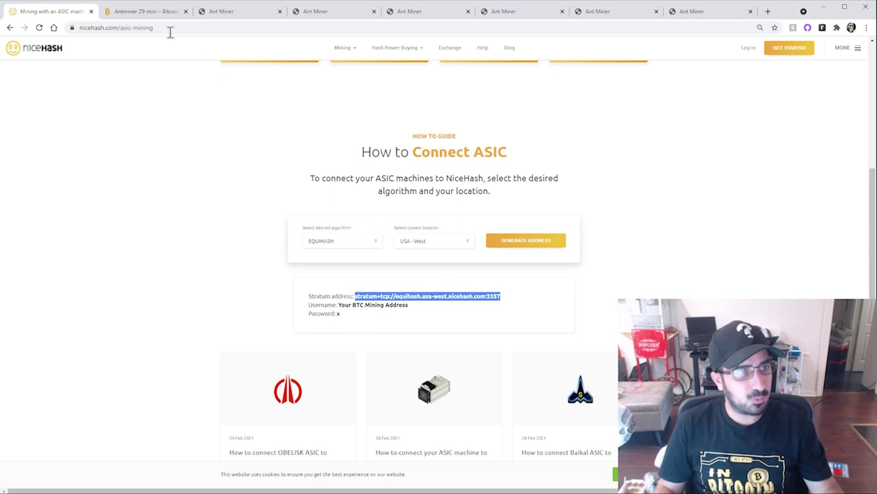
Step: Set the Pool 1, 2 and 3 URLs of the Antminer at 192.168.50.187 to stratum+tcp://equihash.usa-west.nicehash.com:3357
click(238, 12)
click(83, 74)
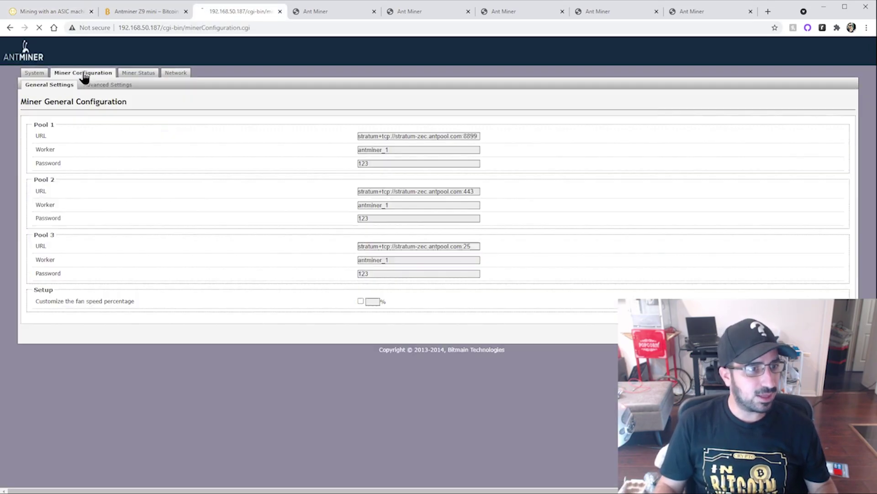
triple_click(441, 139)
key(ctrl+v)
triple_click(437, 191)
key(ctrl+v)
triple_click(458, 245)
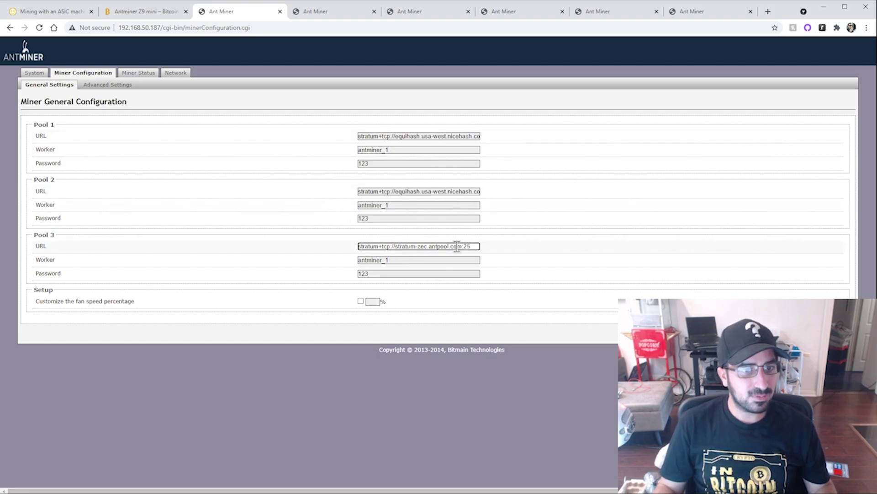
key(ctrl+v)
drag(392, 165, 358, 194)
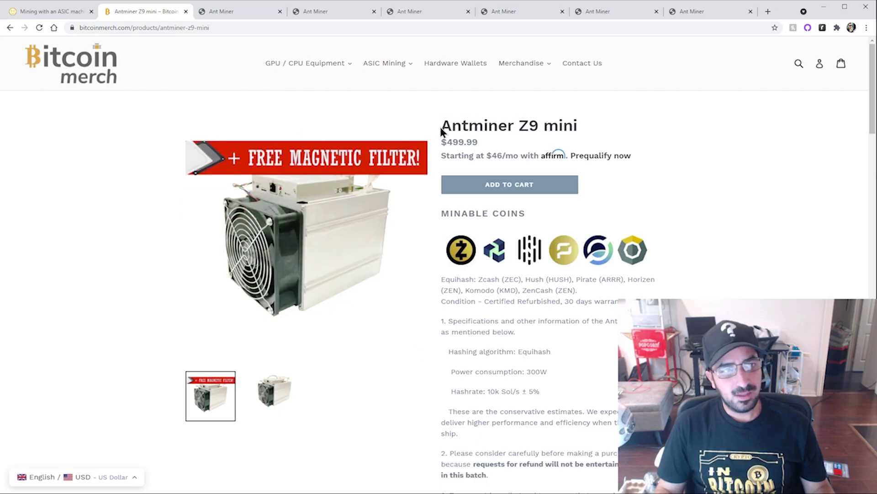
Step: Review the Antminer Z9 mini product page, highlighting the product name, the minable coin Pirate (ARRR) and the hashing algorithm
drag(441, 126, 575, 126)
click(572, 126)
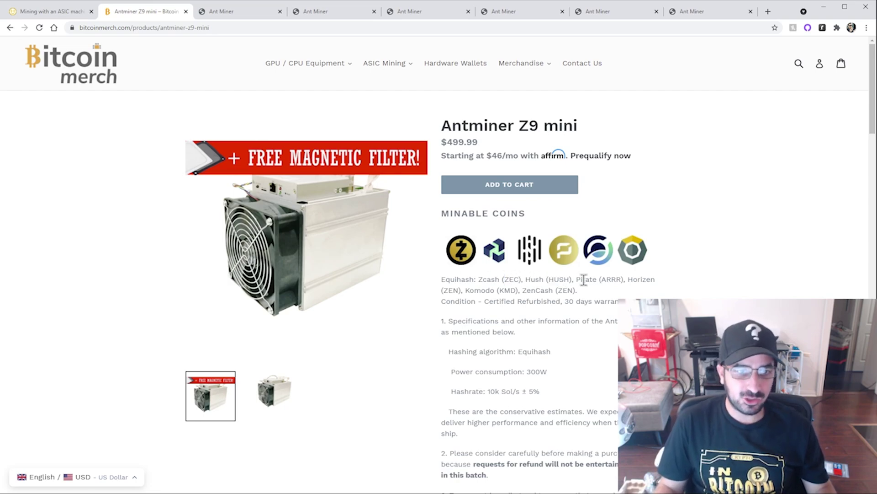
drag(583, 279, 625, 280)
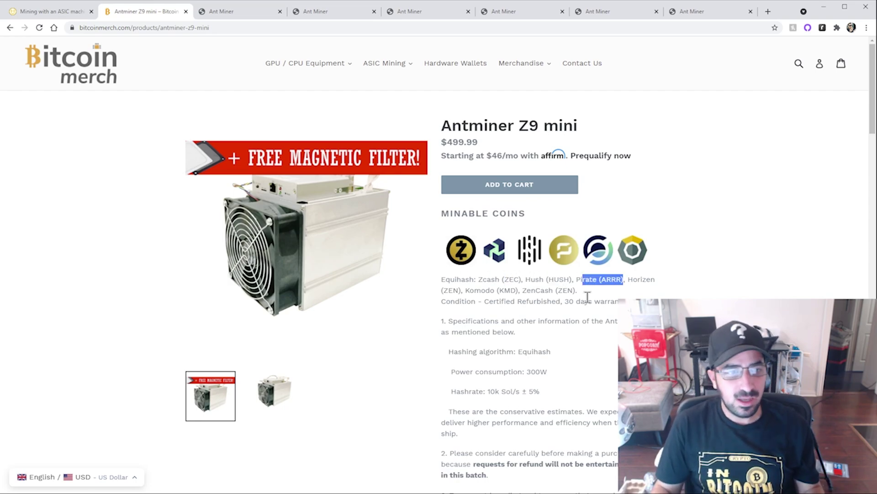
scroll(561, 294, down, 1)
click(560, 292)
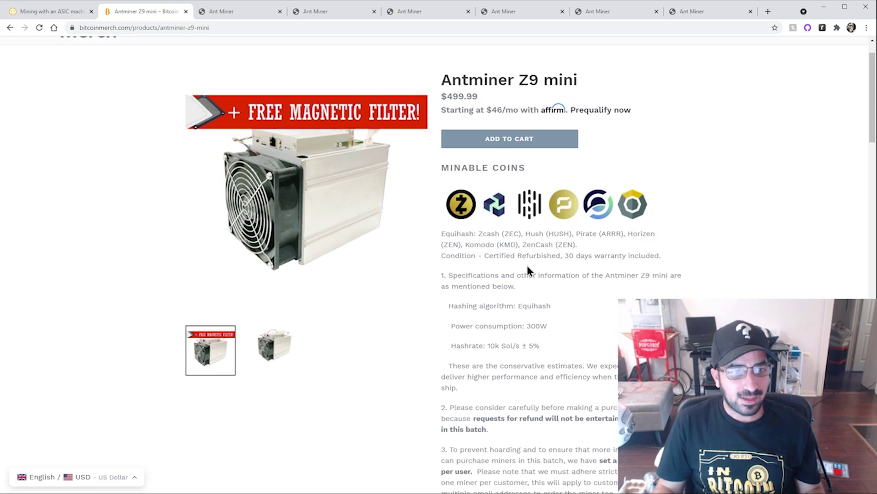
drag(506, 304, 574, 307)
double_click(533, 303)
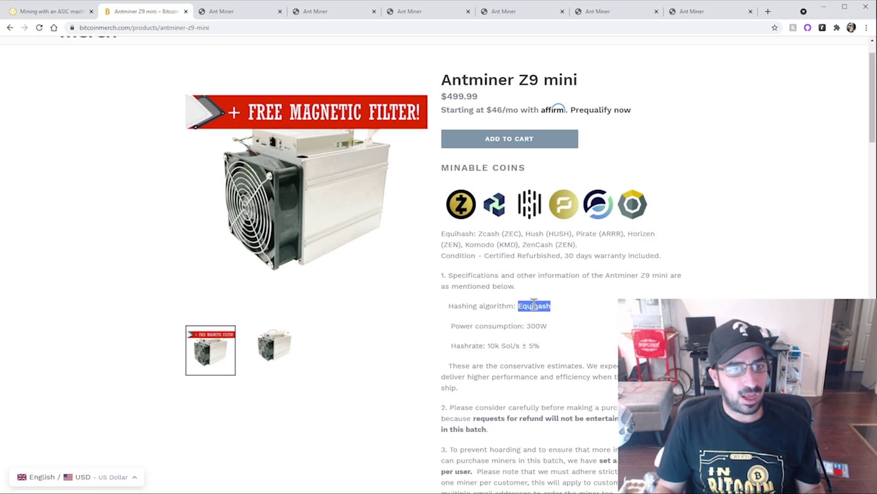
Step: Return to NiceHash's ASIC connection guide and highlight the generated stratum address
click(56, 17)
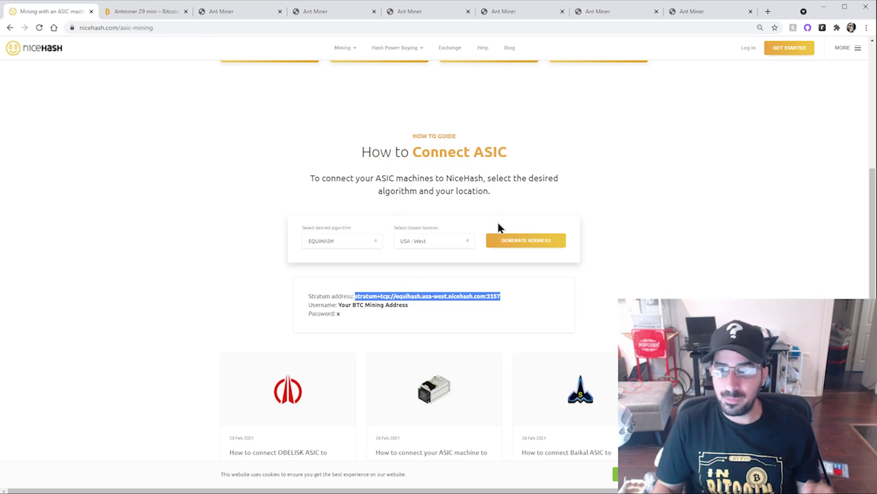
click(442, 297)
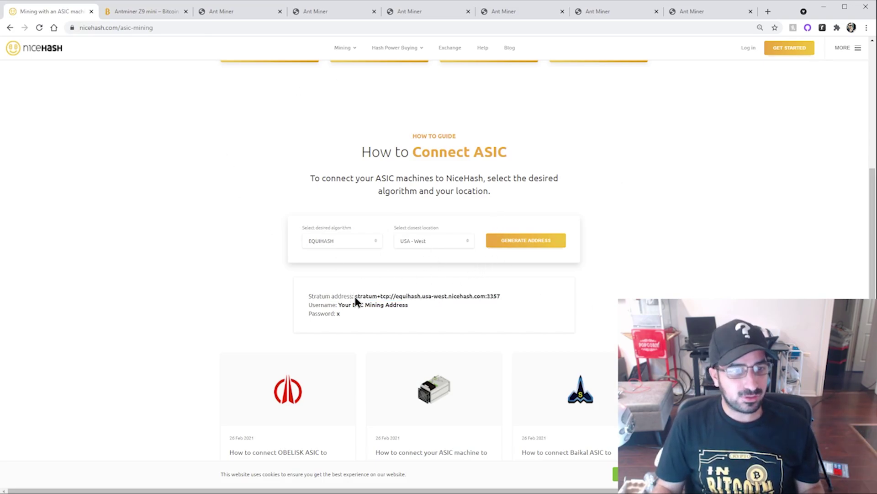
drag(355, 296, 493, 297)
click(493, 297)
drag(356, 297, 474, 297)
click(473, 295)
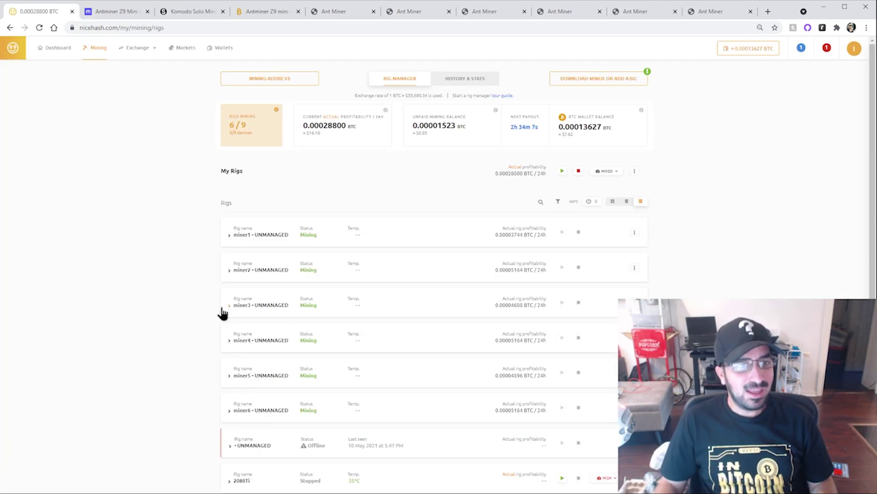
Step: Review the pool configuration, advanced frequency setting and miner status of the Antminer at 192.168.50.187
click(325, 10)
click(86, 73)
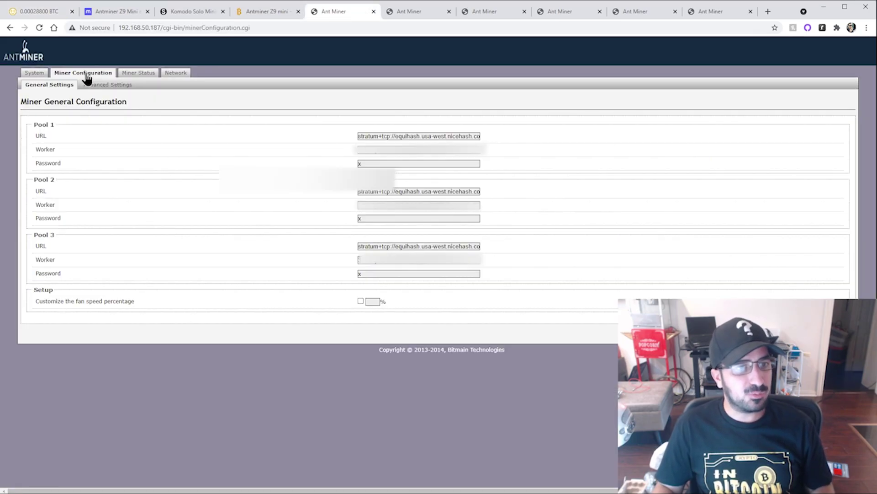
click(107, 86)
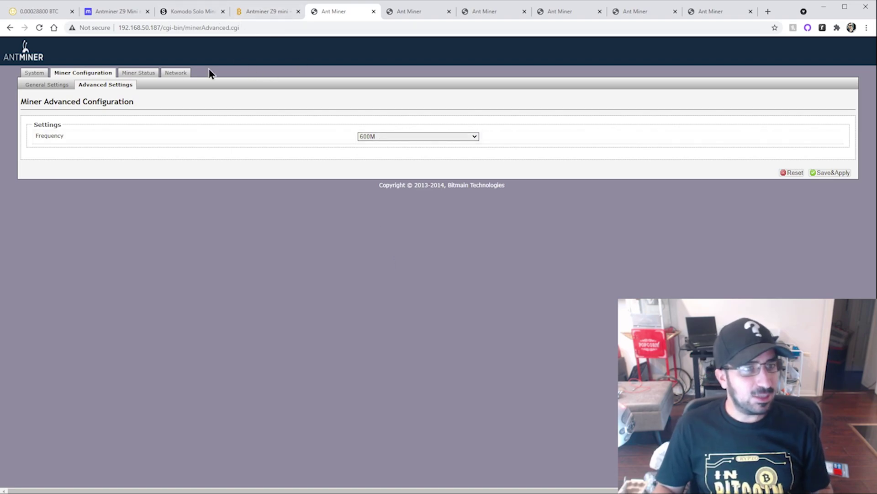
click(141, 73)
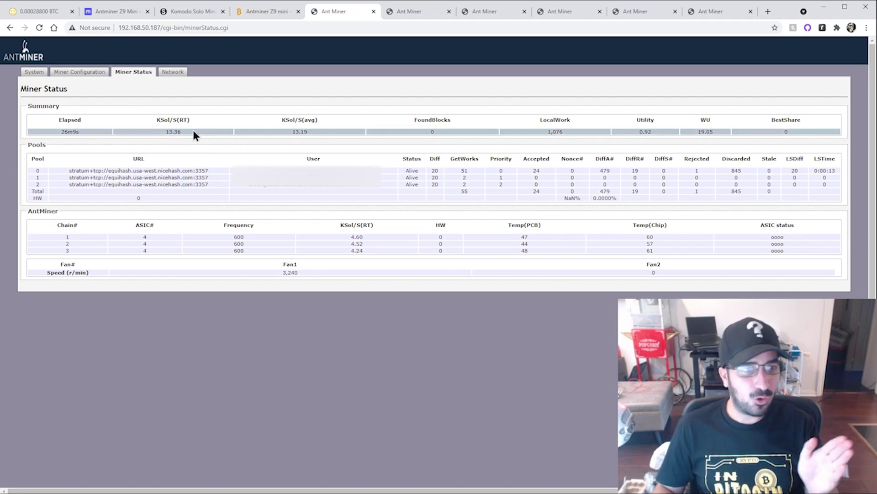
Step: Go through the miner status pages of the remaining Antminers to compare their hash rates on the NiceHash pool
click(414, 24)
click(414, 15)
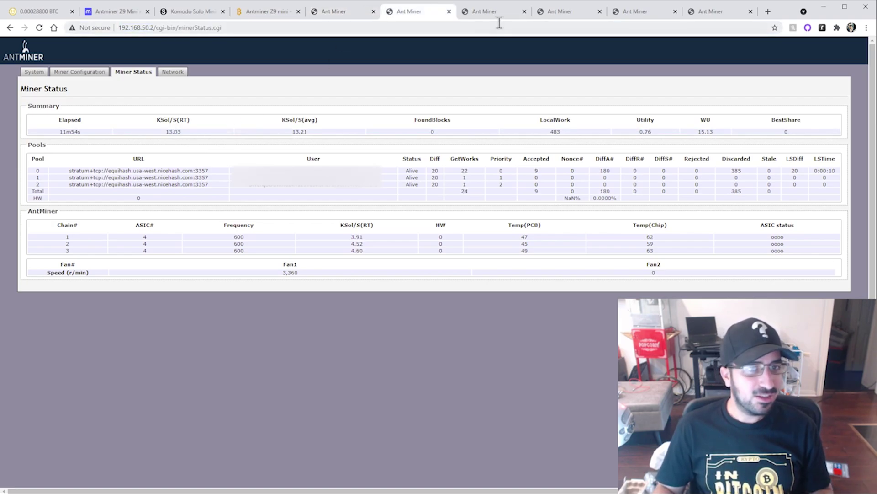
click(490, 11)
click(562, 11)
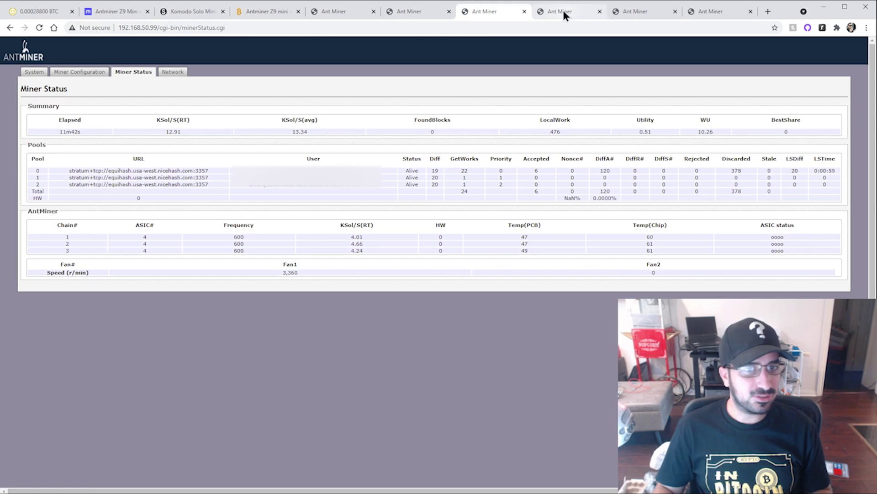
click(640, 9)
click(706, 13)
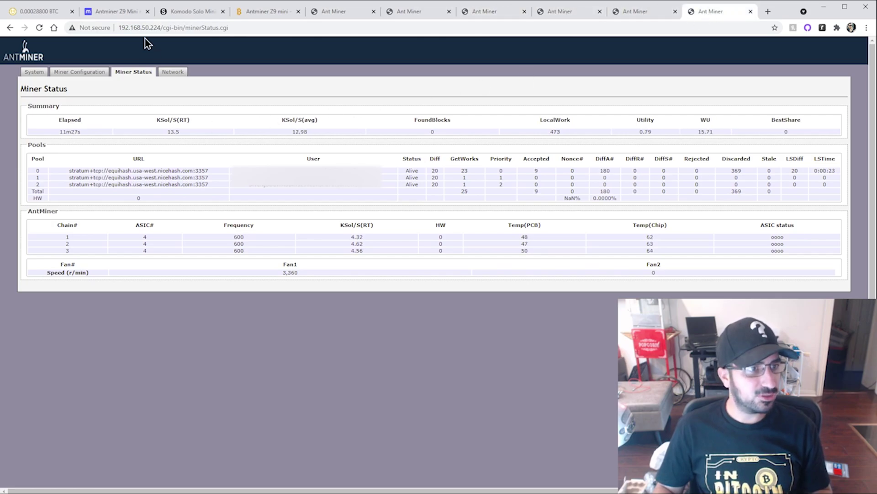
Step: Return to the NiceHash rig manager and highlight the dollar value of the current actual 24-hour profitability
click(43, 12)
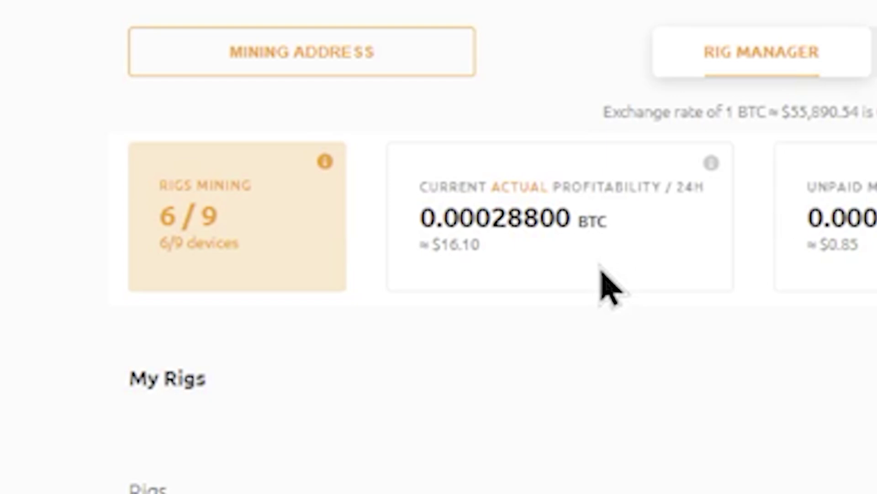
drag(482, 249, 417, 249)
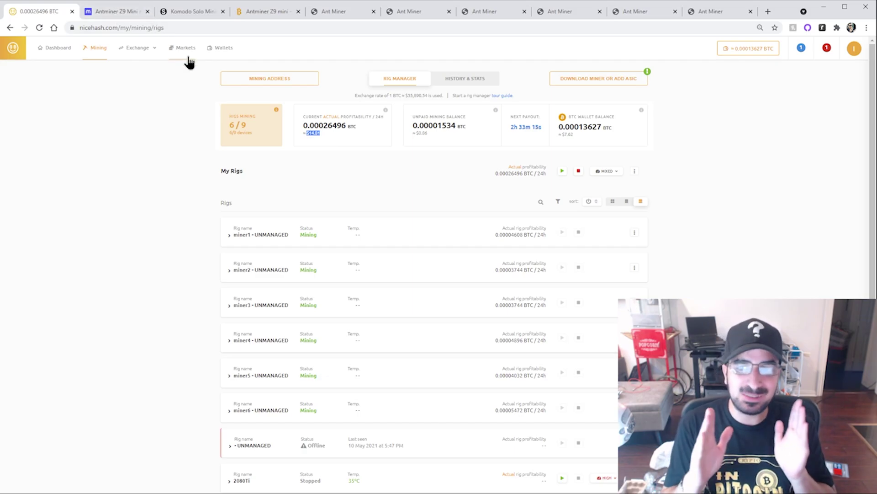
Step: Switch to minerstat's Antminer Z9 Mini profitability calculator and review its power consumption and electricity cost settings
click(127, 18)
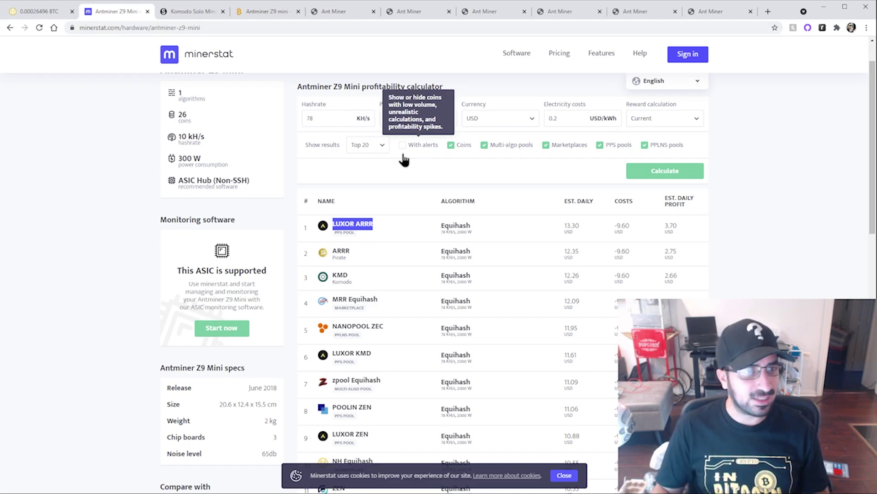
scroll(673, 236, up, 1)
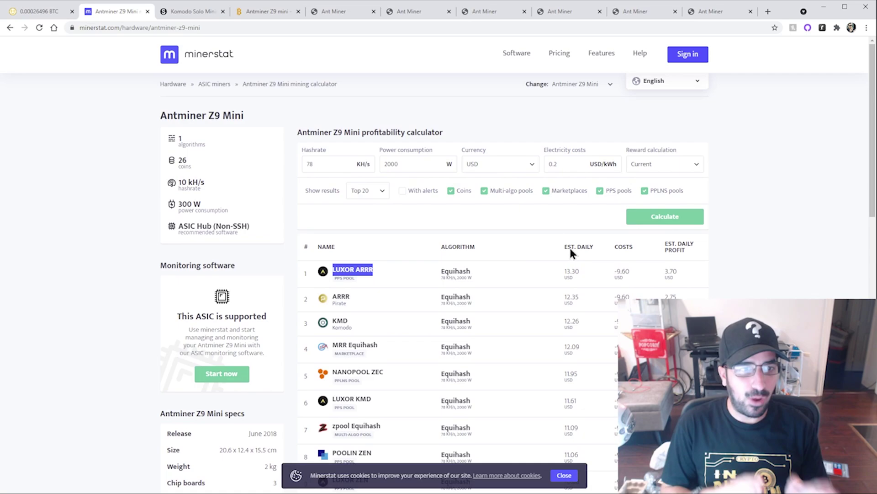
click(414, 170)
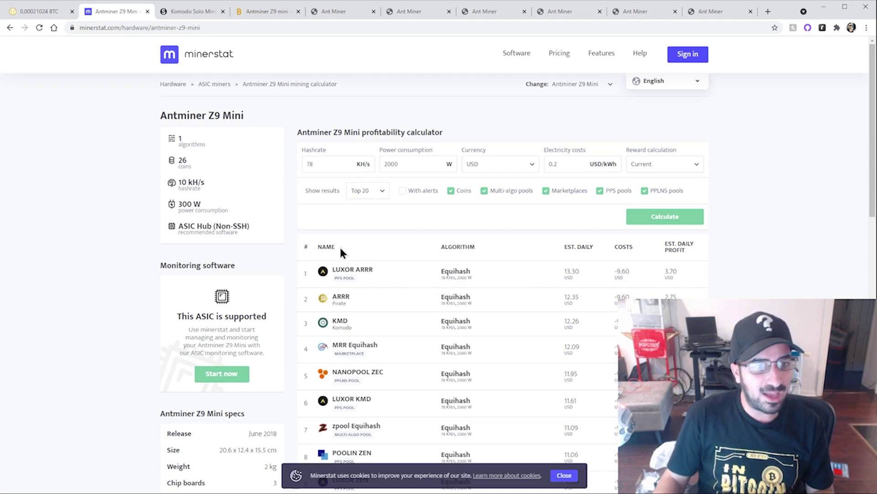
click(570, 160)
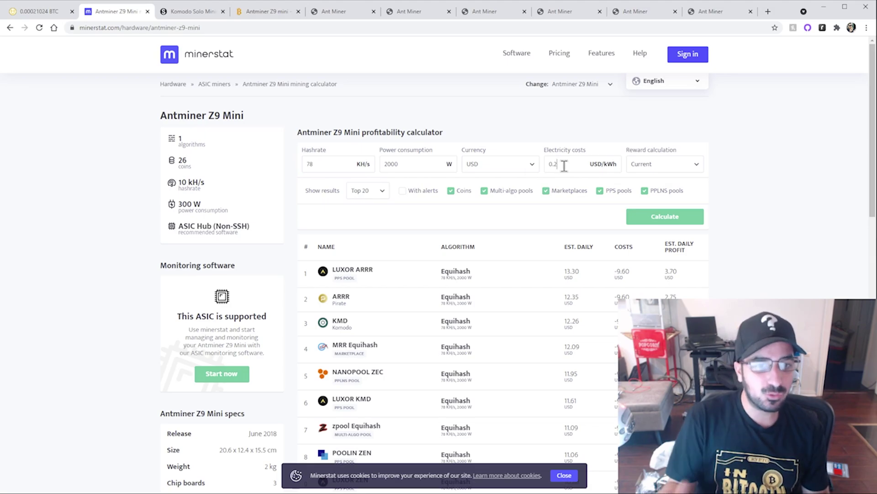
Step: Highlight the daily costs and estimated daily profit of the LUXOR ARRR entry, and return to the NiceHash page
drag(635, 273, 614, 275)
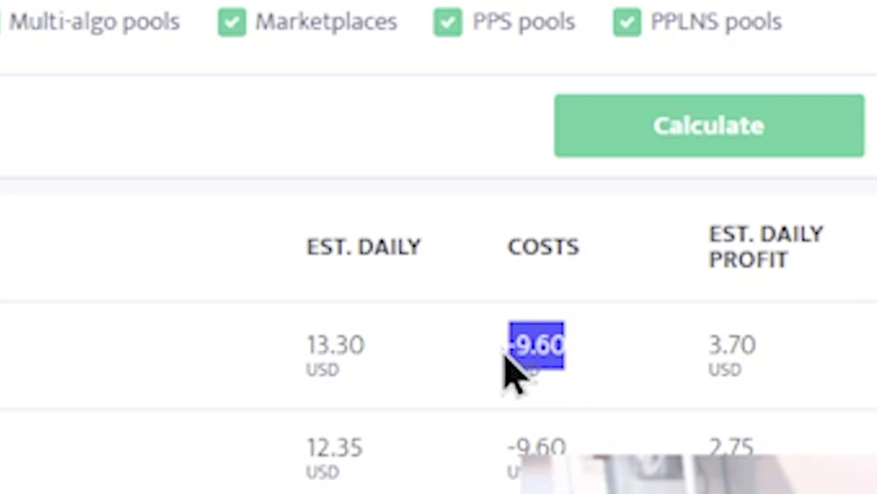
click(507, 365)
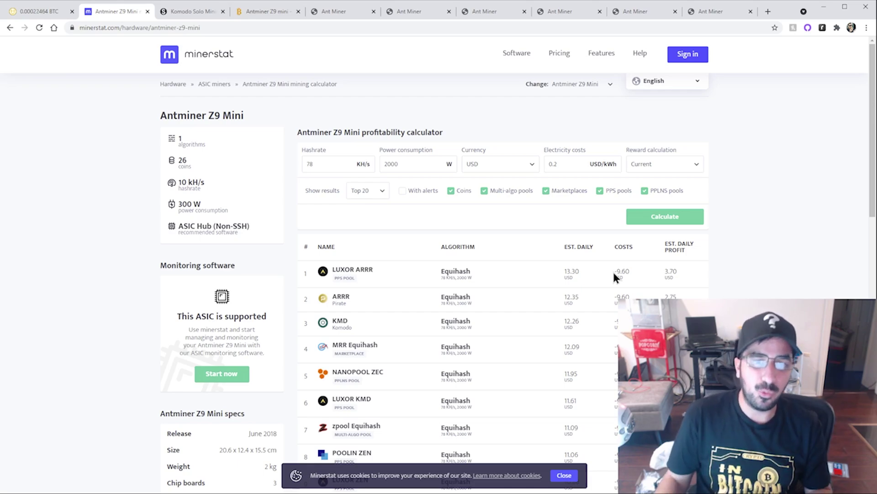
drag(671, 273, 663, 275)
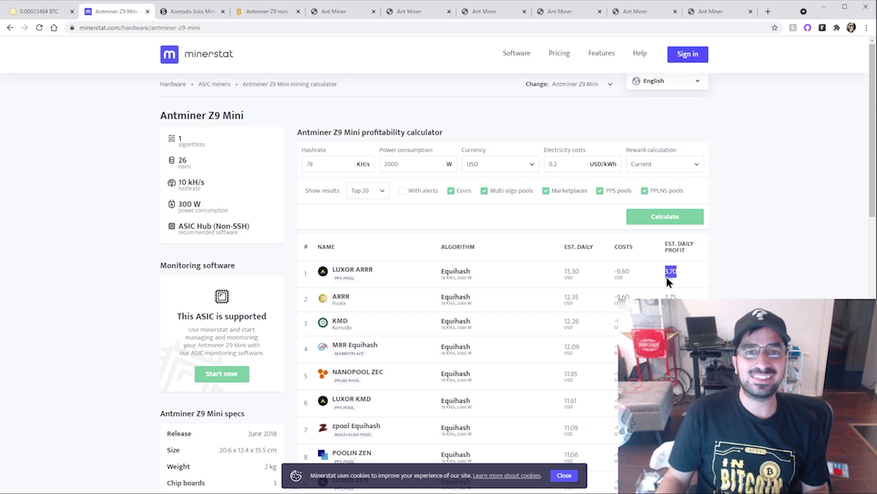
click(39, 11)
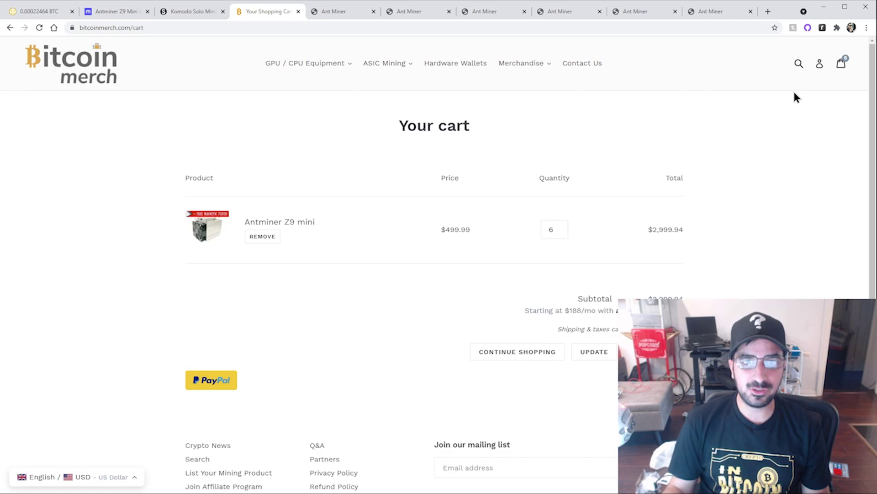
Step: Find the 1000W 110V US Mining Modular Power Supply in the Bitcoin Merch store and add it to the cart with quantity 3
click(798, 65)
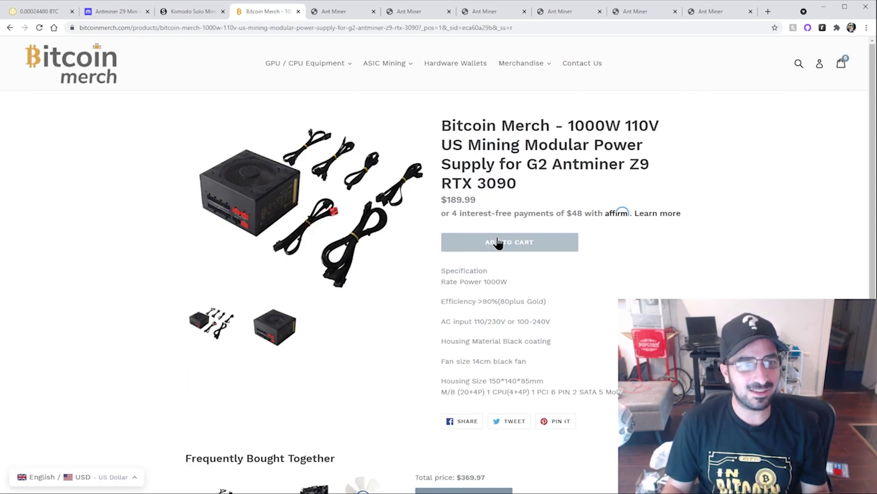
click(511, 242)
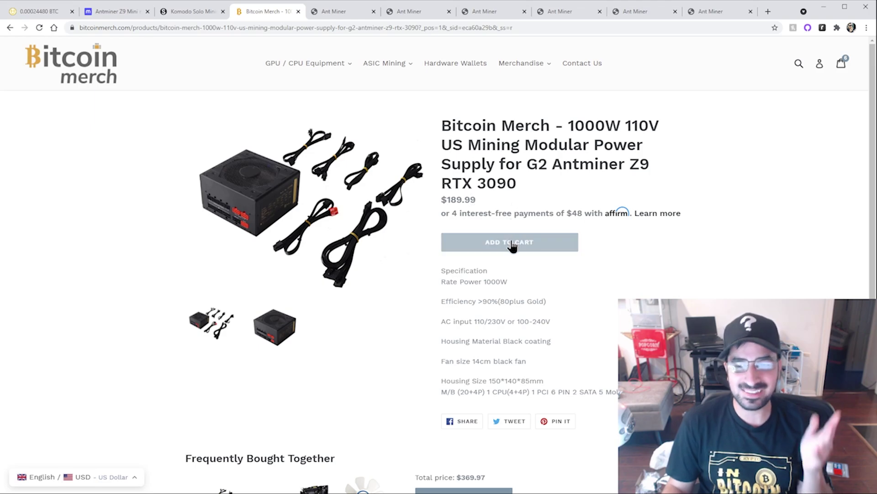
click(596, 223)
click(596, 223)
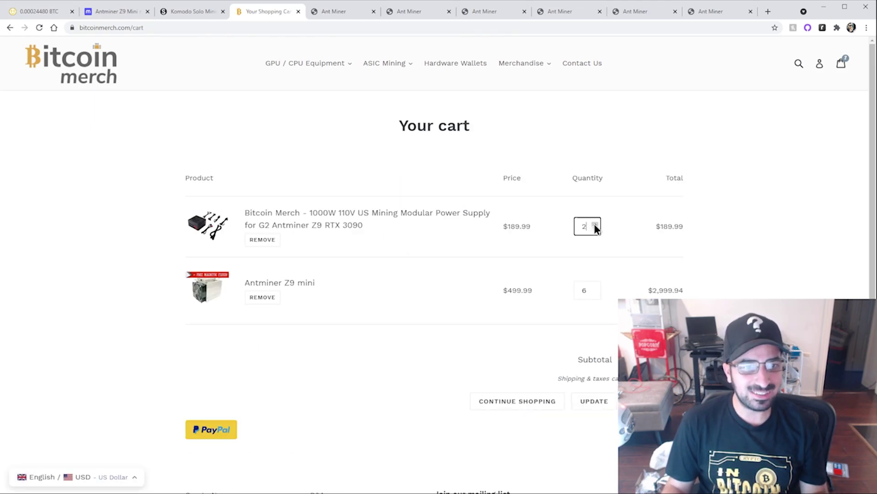
Step: Examine the cart's subtotal for the power supplies and Antminer Z9 minis by highlighting it
scroll(648, 219, down, 3)
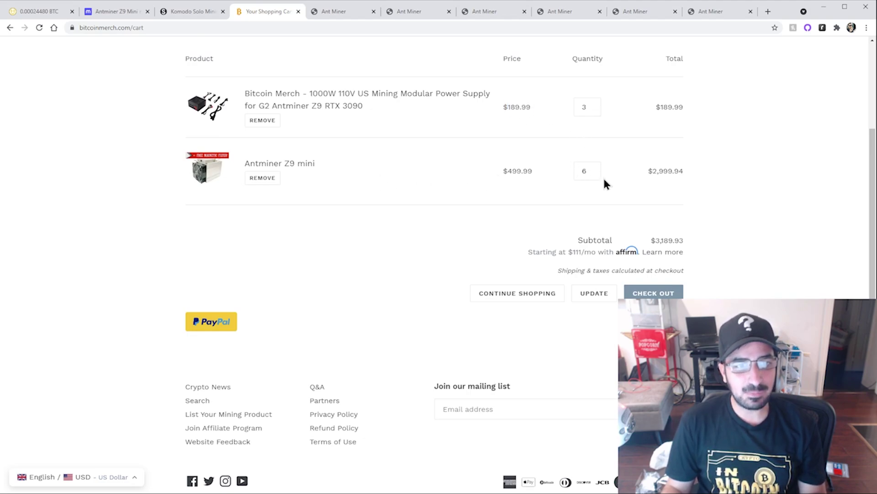
drag(651, 241, 672, 241)
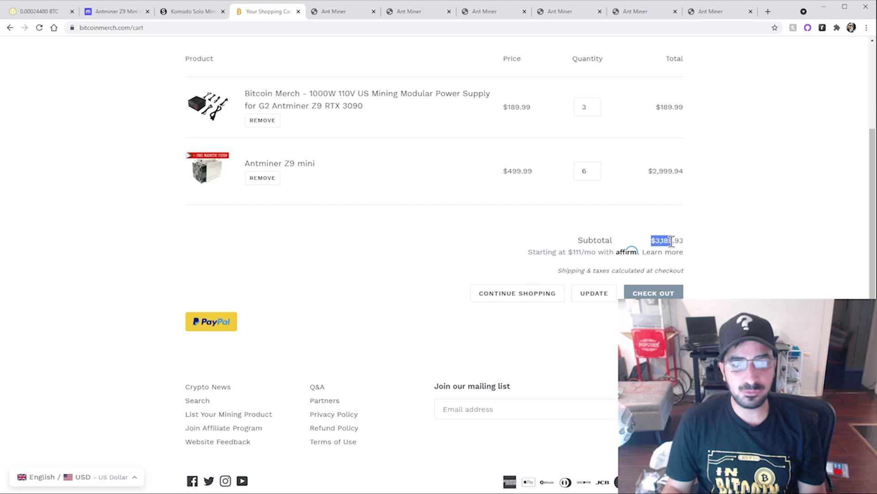
click(704, 238)
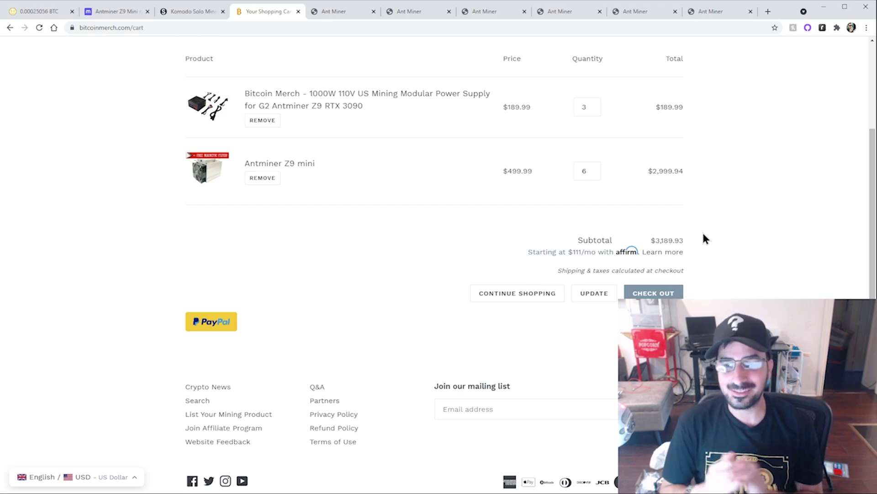